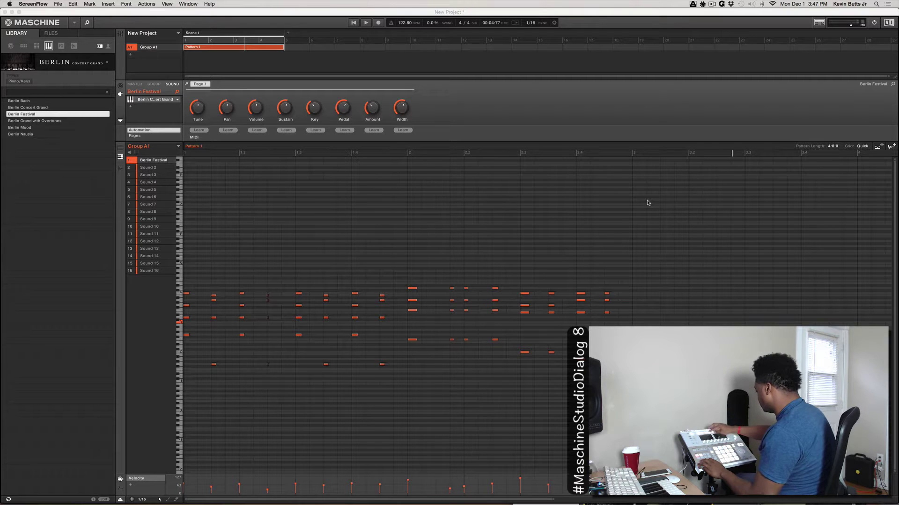
- Play back Pattern 1 in several passes to audition the piano and drums with the Action Strings sound
key(space)
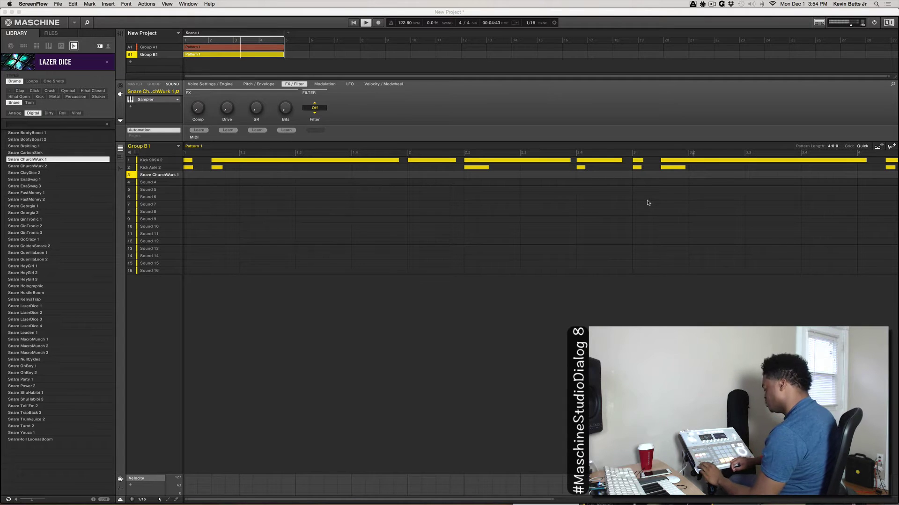
key(space)
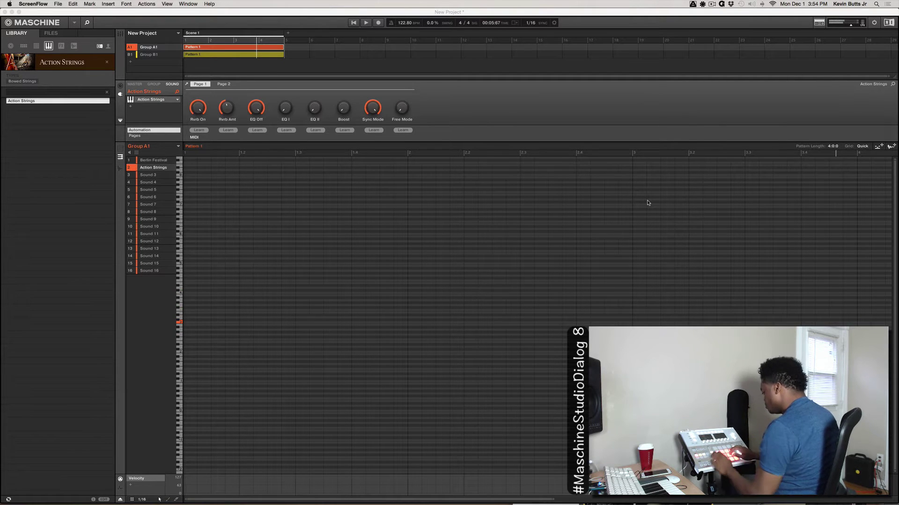
key(space)
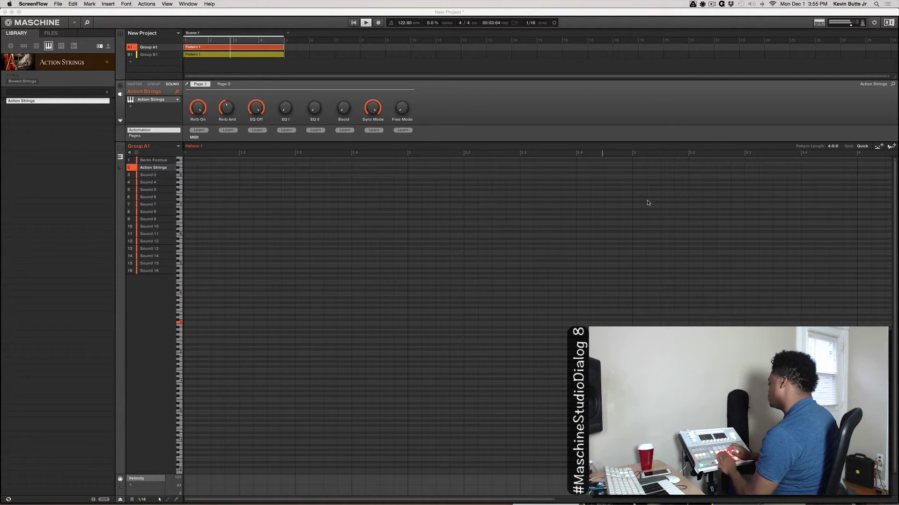
key(space)
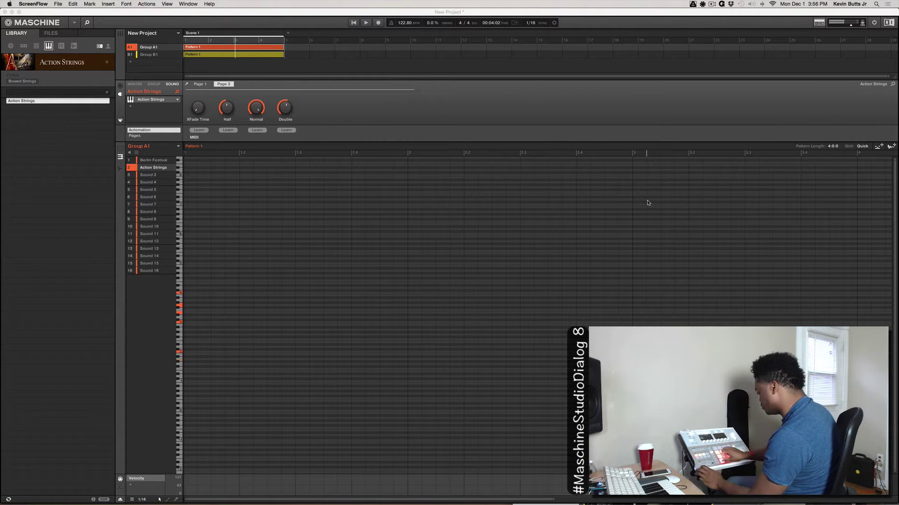
key(space)
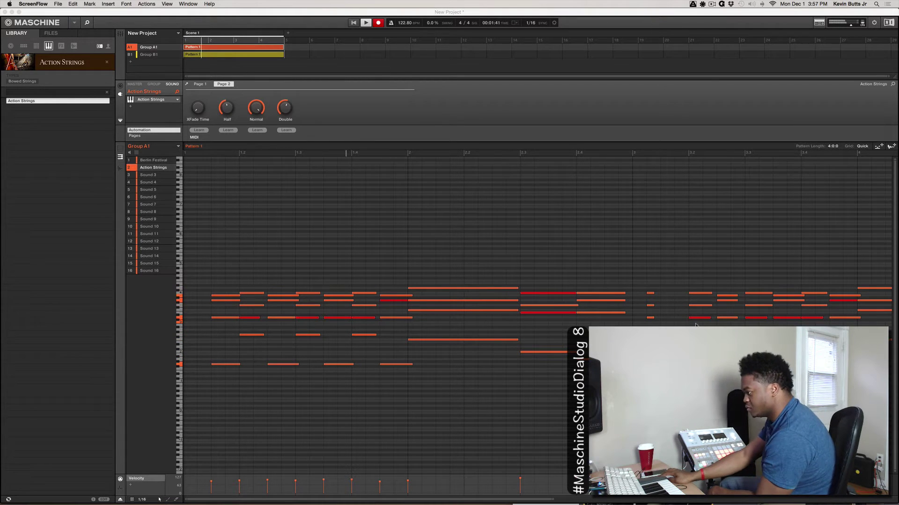
- Move the short Action Strings chord just after bar 3 of Pattern 1 back onto the start of bar 3
drag(632, 257, 659, 332)
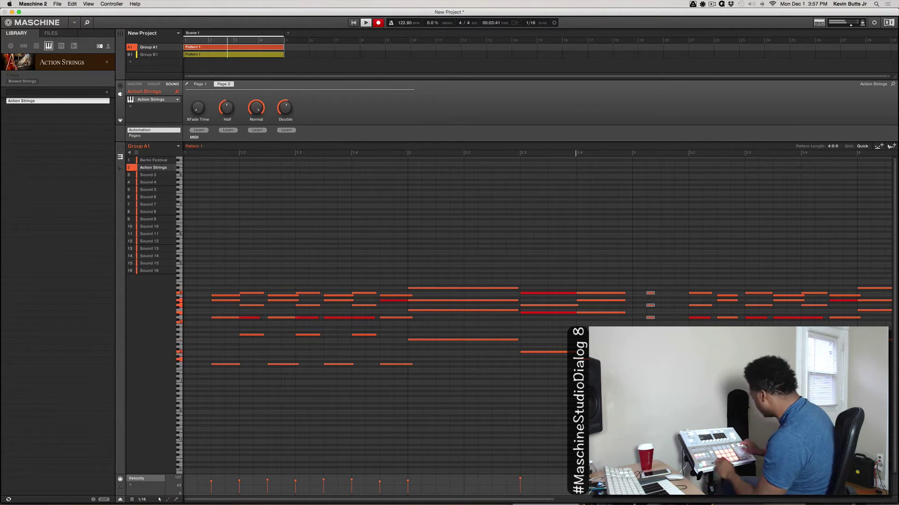
key(Left)
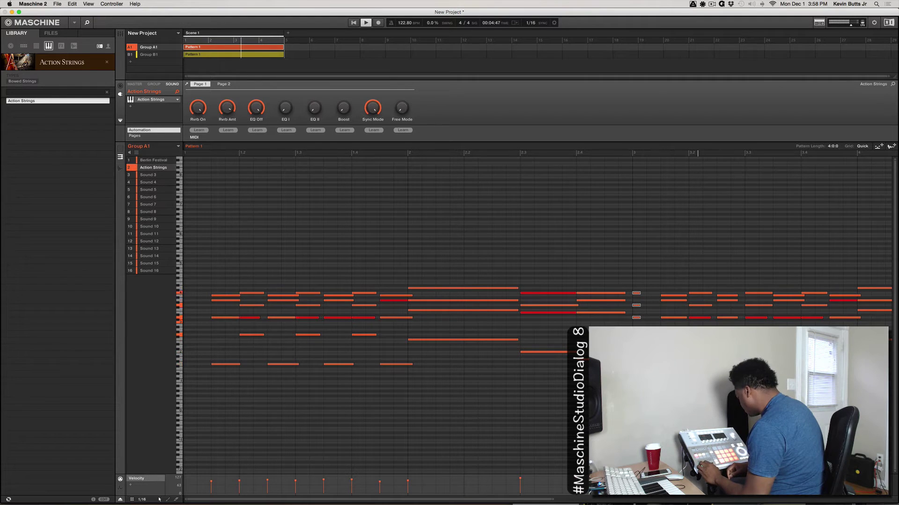
key(space)
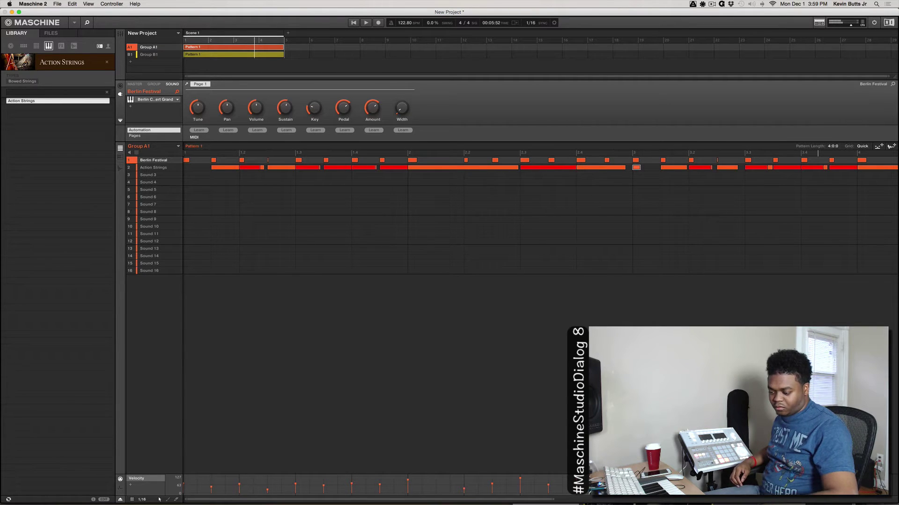
- Play back Scene 1 and the eight-bar Pattern 2 in Scene 2 to audition the Action Strings part
key(space)
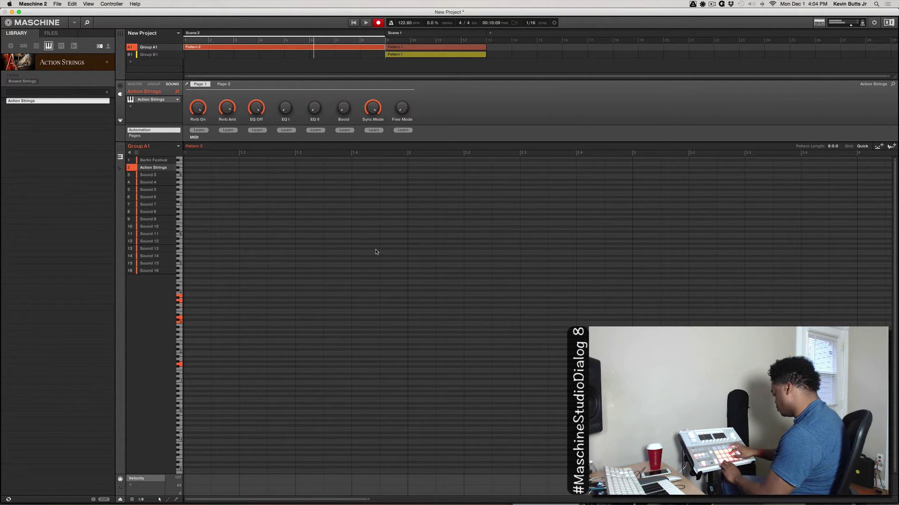
key(space)
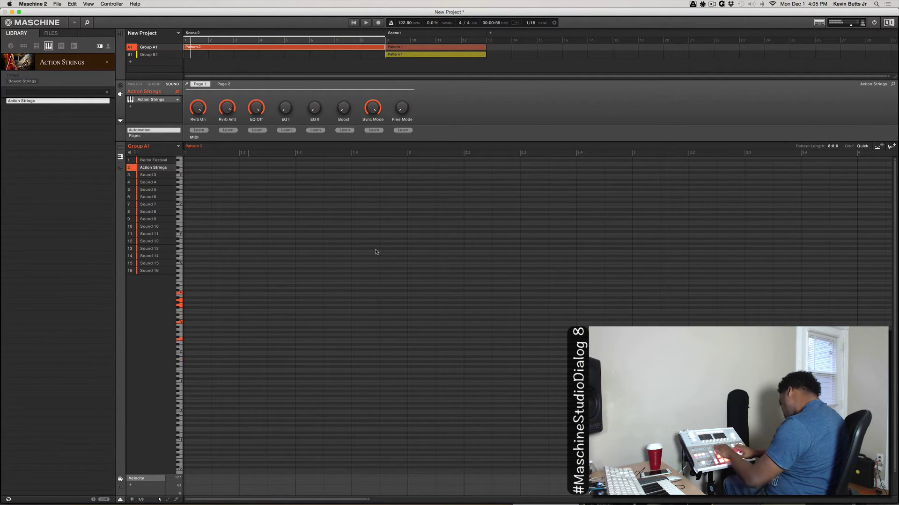
key(space)
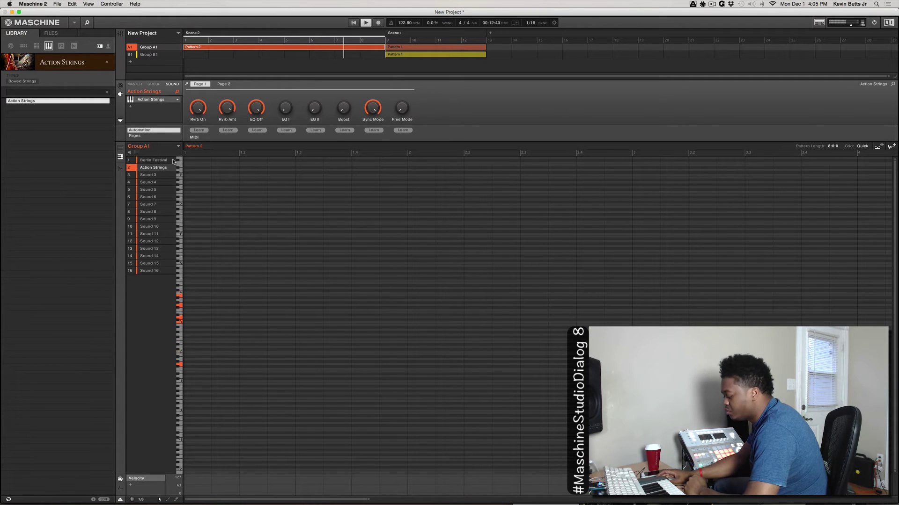
- Show Group A1's sounds together and slightly lower the velocities of the Berlin Festival notes in Pattern 2
click(150, 161)
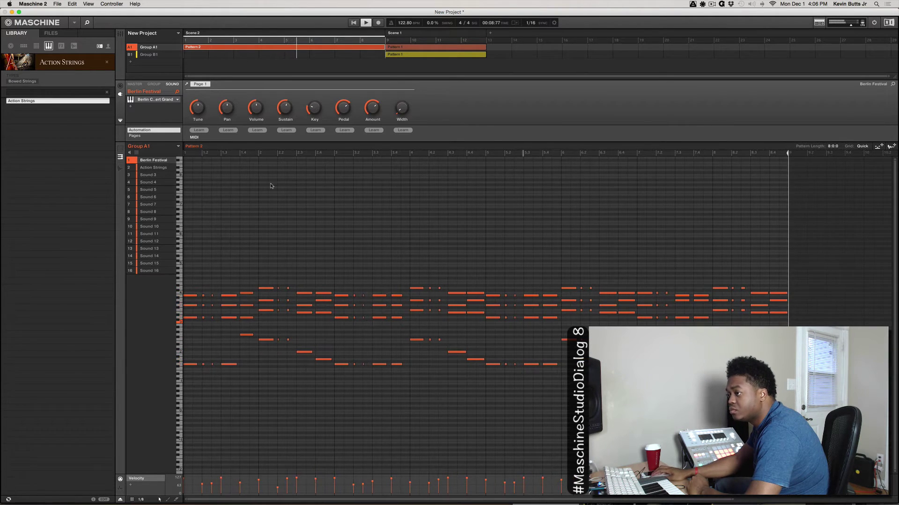
click(120, 148)
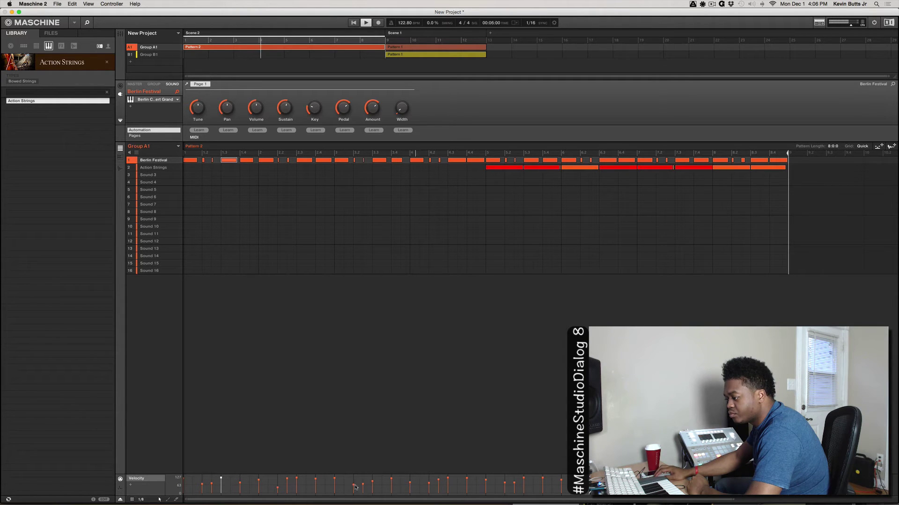
drag(346, 494, 377, 472)
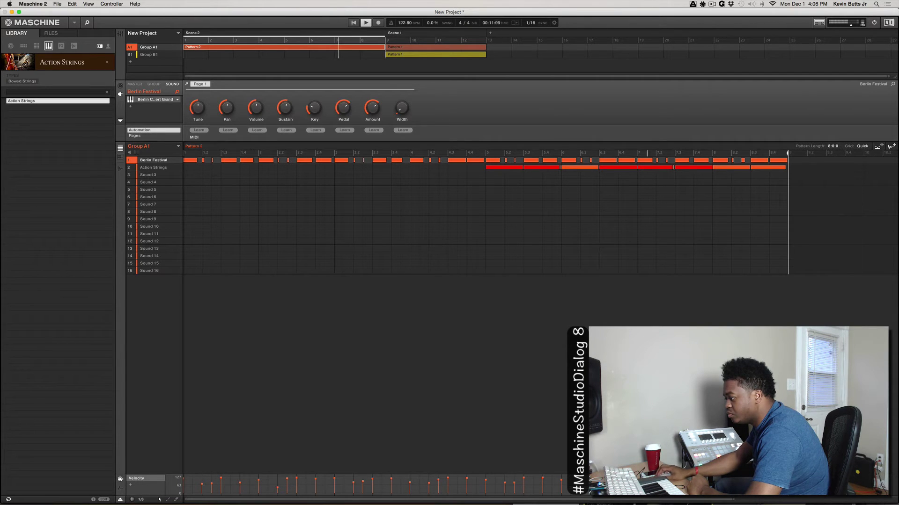
drag(585, 491, 152, 462)
drag(221, 478, 221, 480)
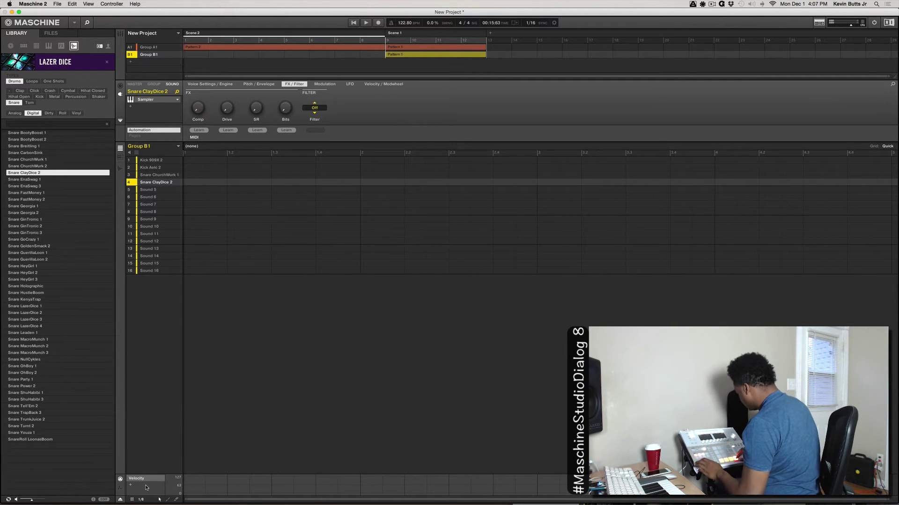
- Play back the scenes to check the Snare ClayDice 2 roll and kick in Group B1's Pattern 2
key(space)
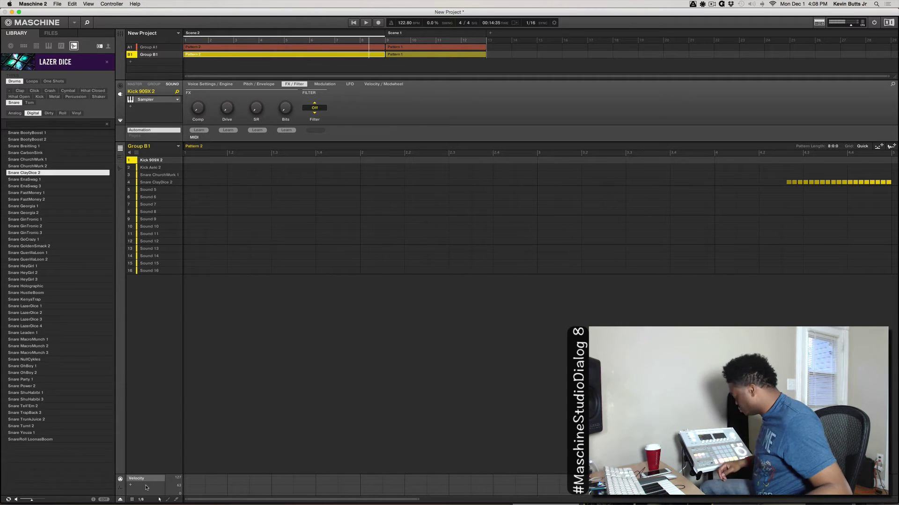
key(space)
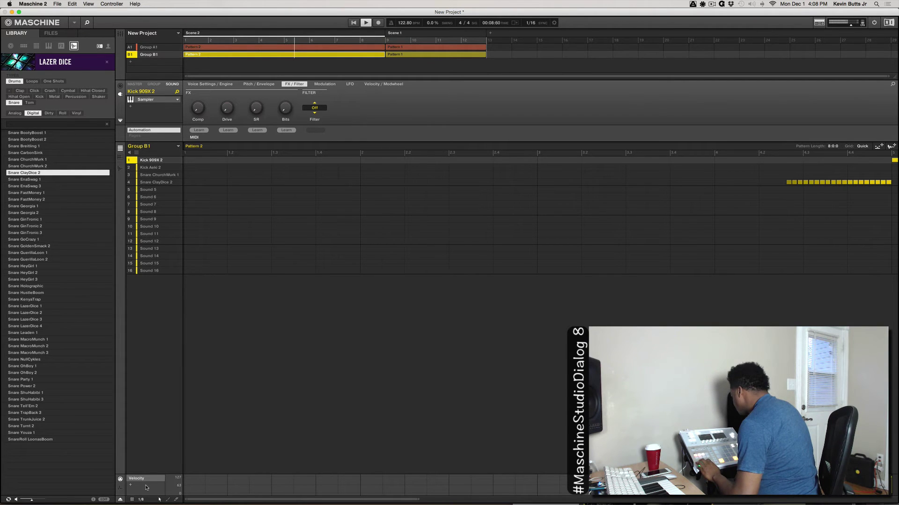
key(space)
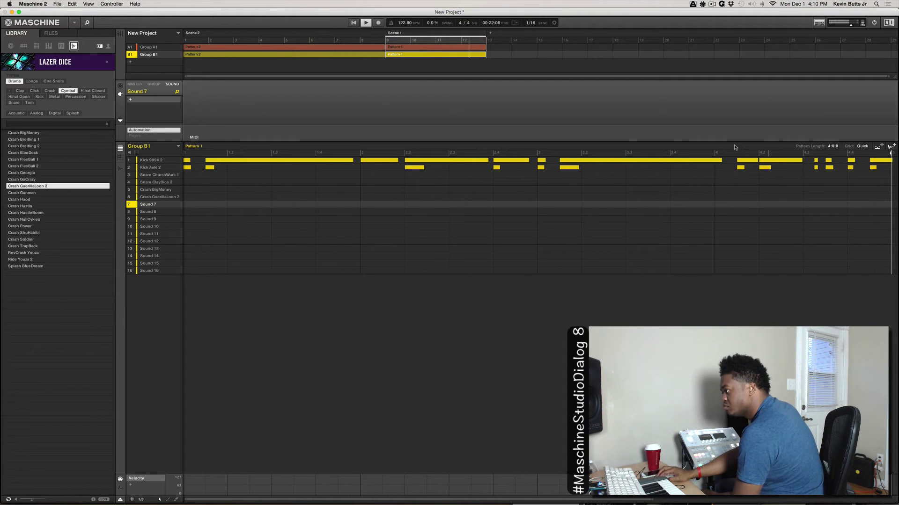
- Delete the Kick Aoki 2 note midway between 4 and 4.2 in Group B1's Pattern 1 and play back the arrangement
double_click(736, 167)
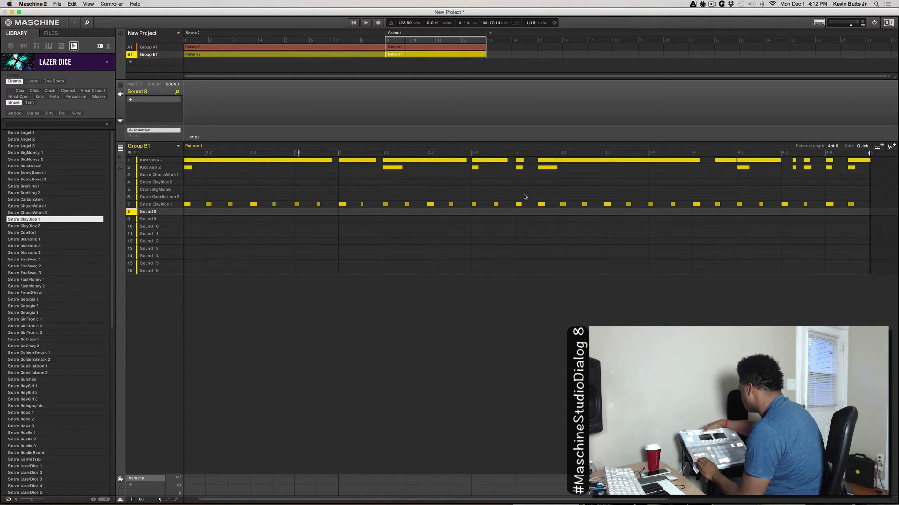
key(space)
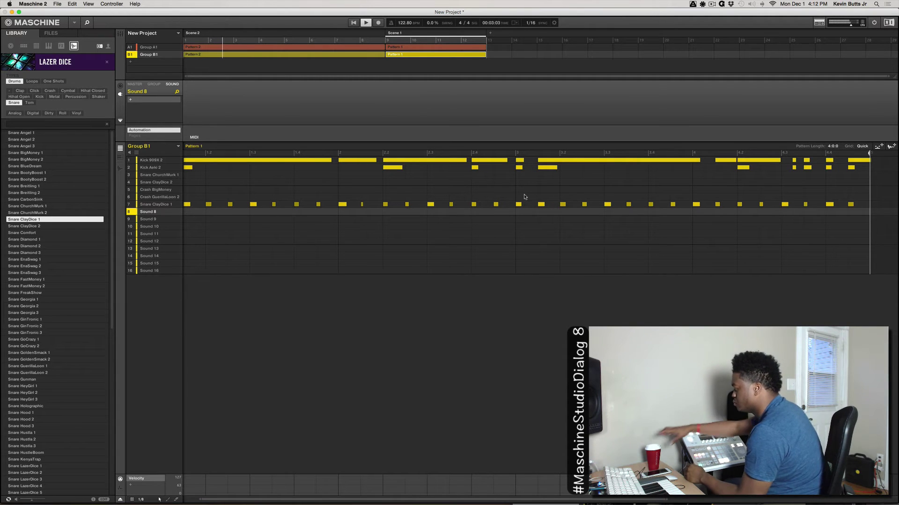
click(712, 5)
click(712, 4)
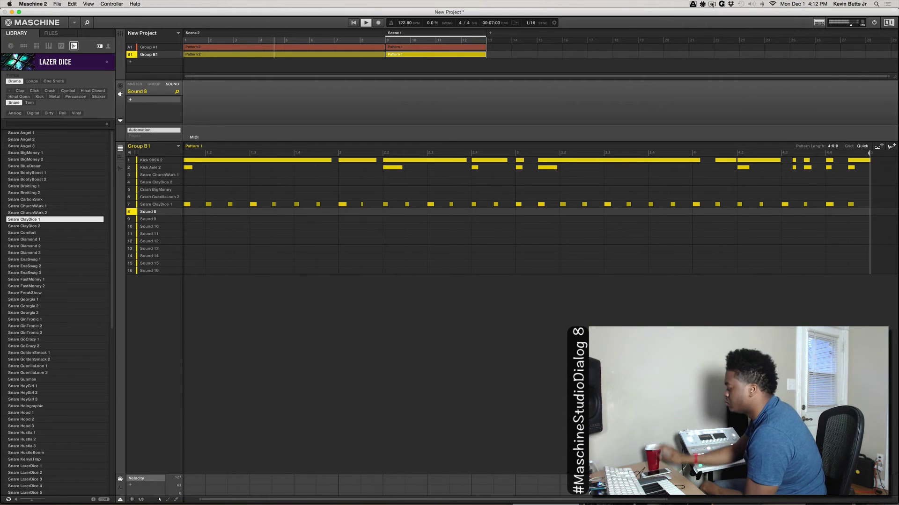
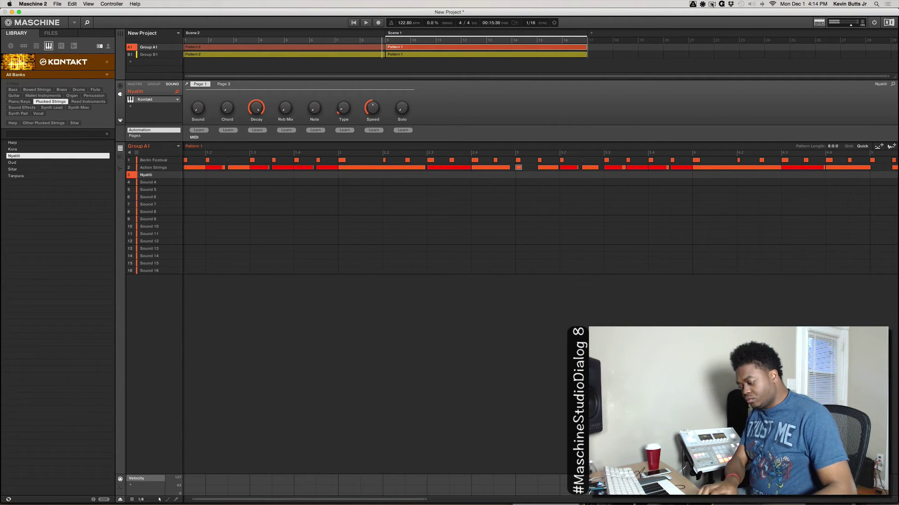
- Play back the arrangement and Scene 2 in several passes to audition the Nyatiti plucked-string sound in Group A1
key(space)
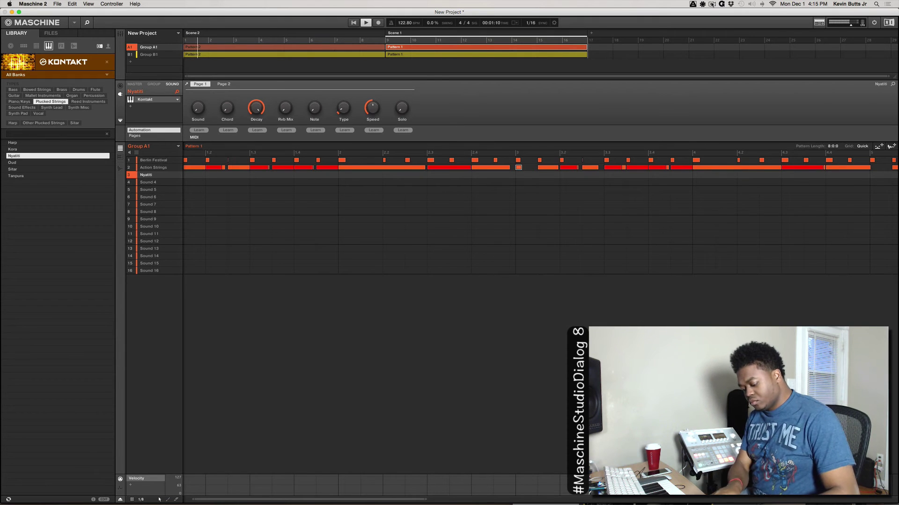
key(space)
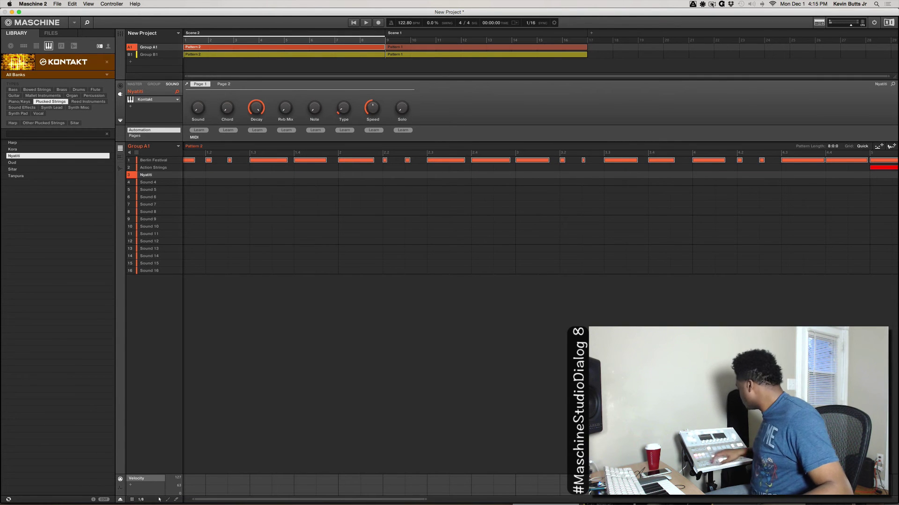
key(space)
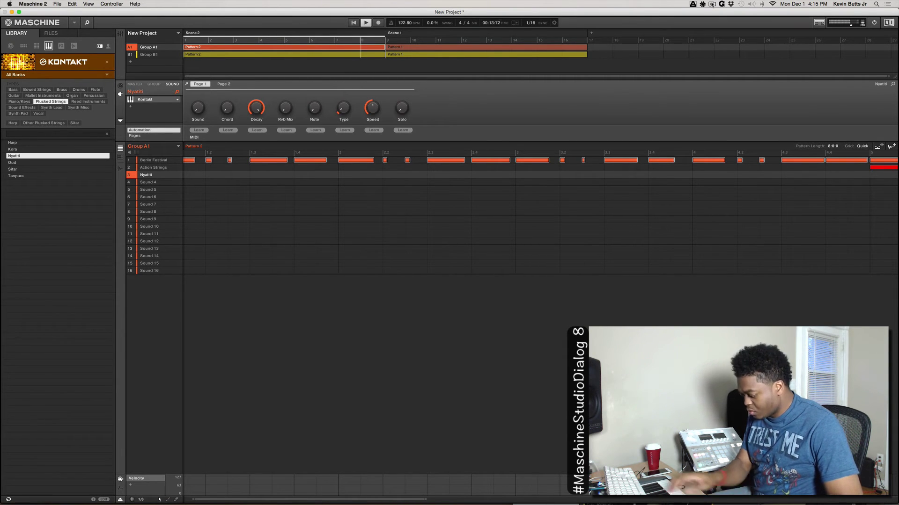
key(space)
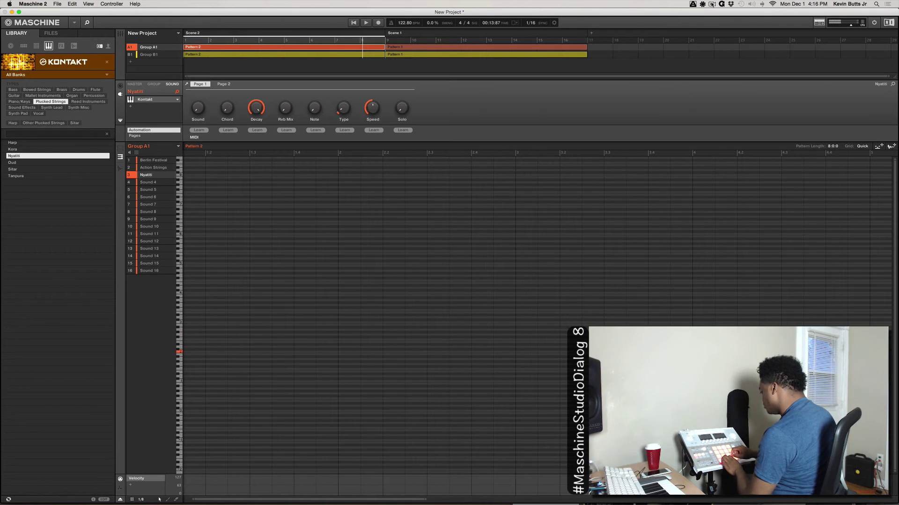
key(space)
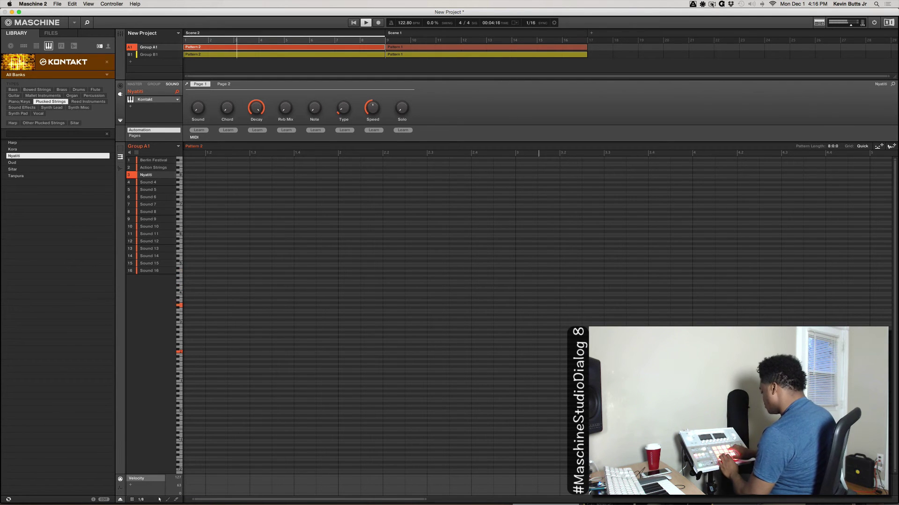
key(space)
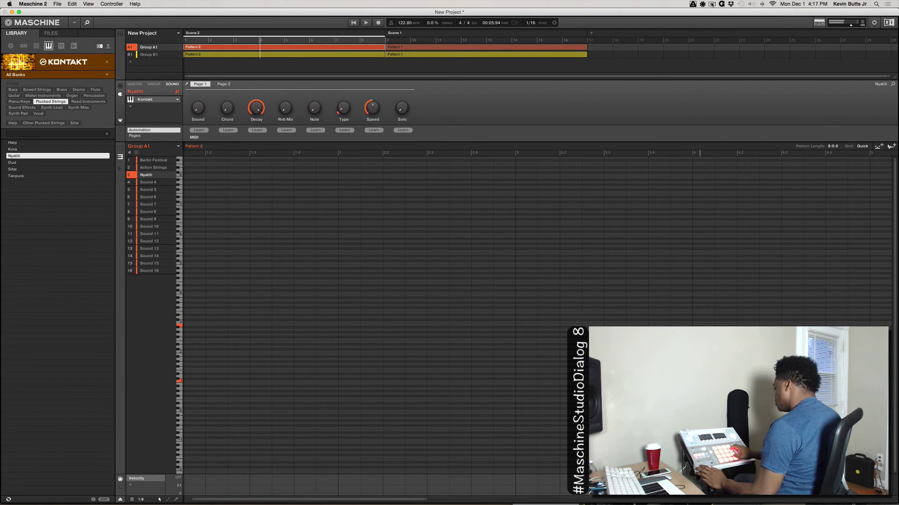
key(space)
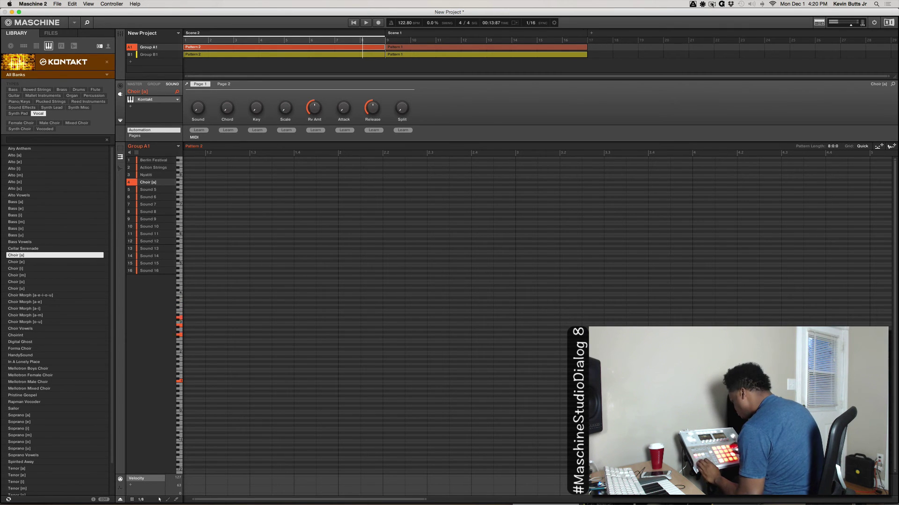
- Play back Scene 2 to audition the Choir [a] and Choir Morph [a-e] vocal sounds with Pattern 2
key(space)
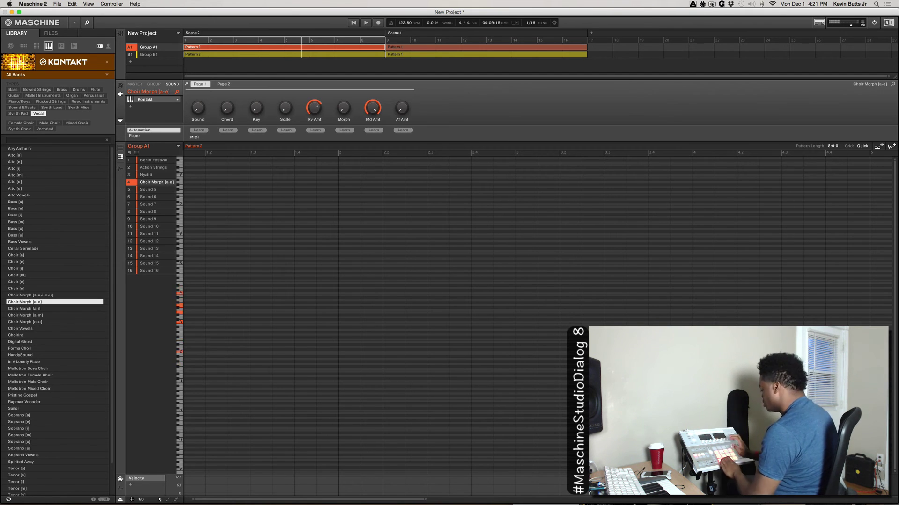
key(space)
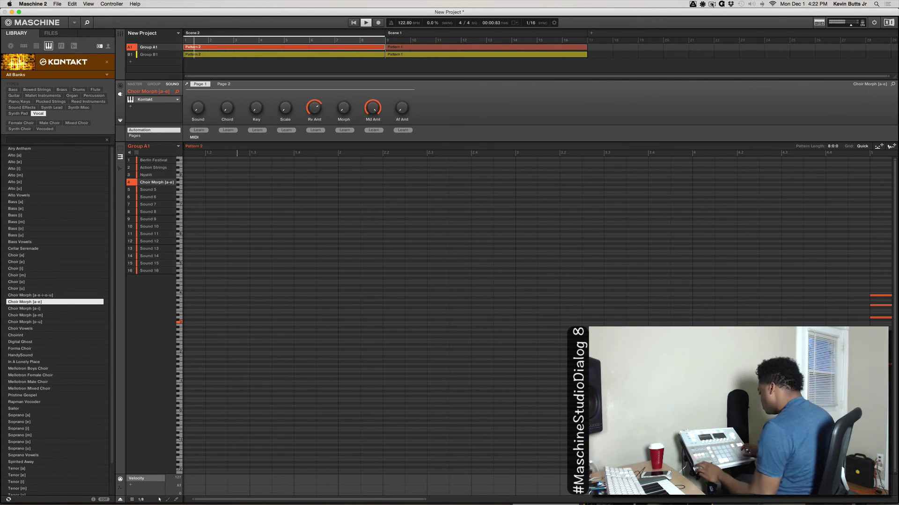
key(space)
key(space)
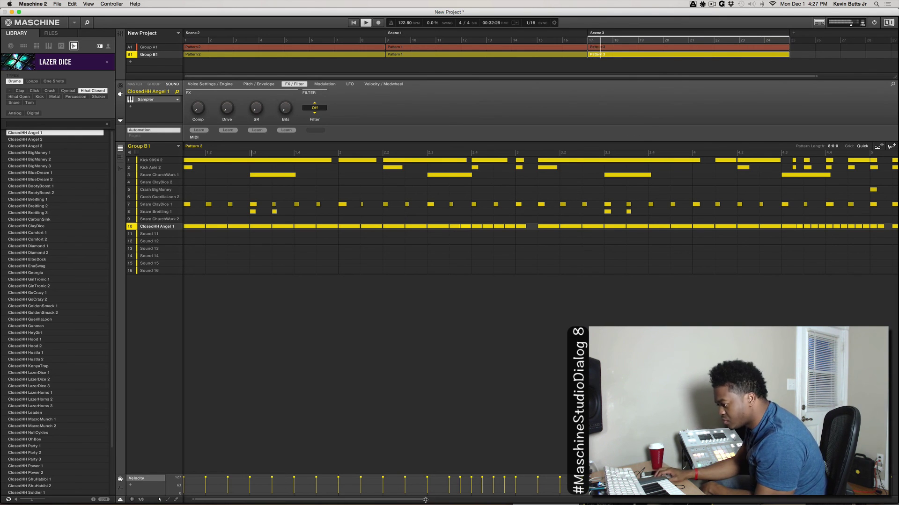
- Delete the short ClosedHH Angel 1 roll notes midway between 4.3 and 4.4 in Group B1's Scene 3 pattern
drag(425, 500, 640, 500)
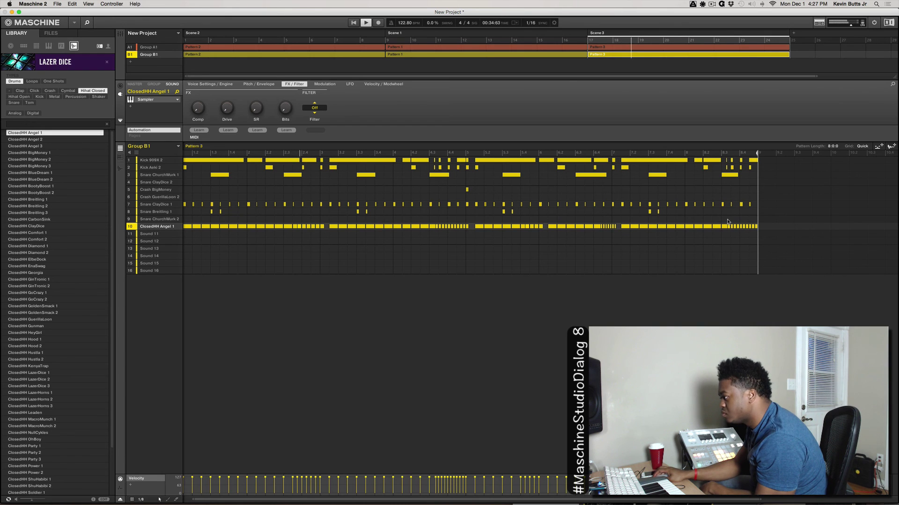
drag(727, 216, 736, 232)
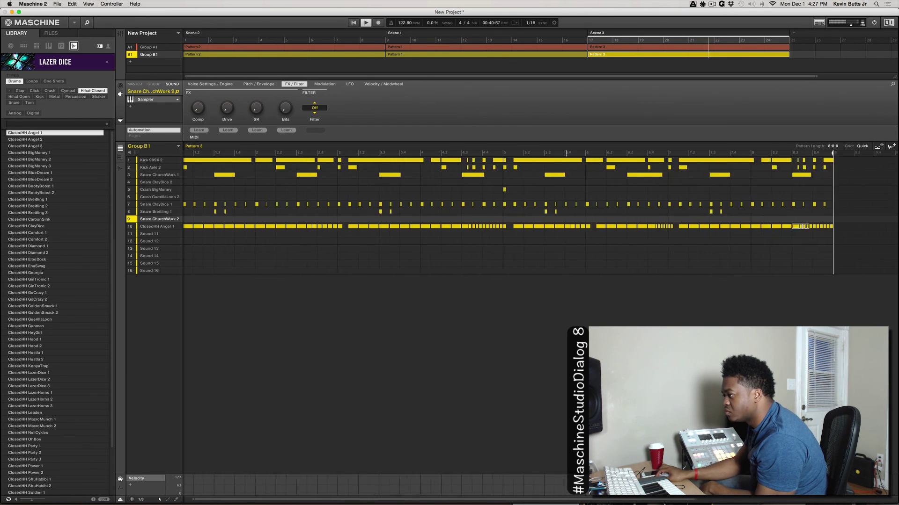
scroll(529, 345, right, 3)
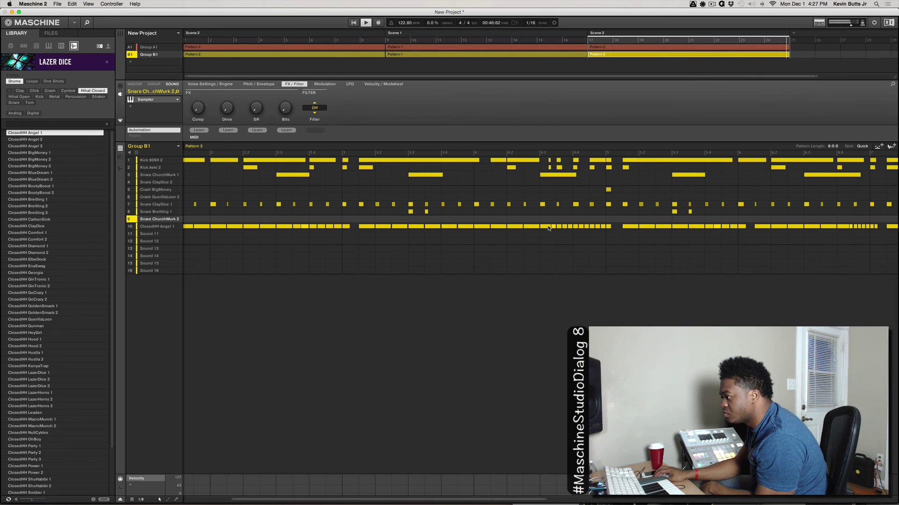
drag(550, 228, 555, 228)
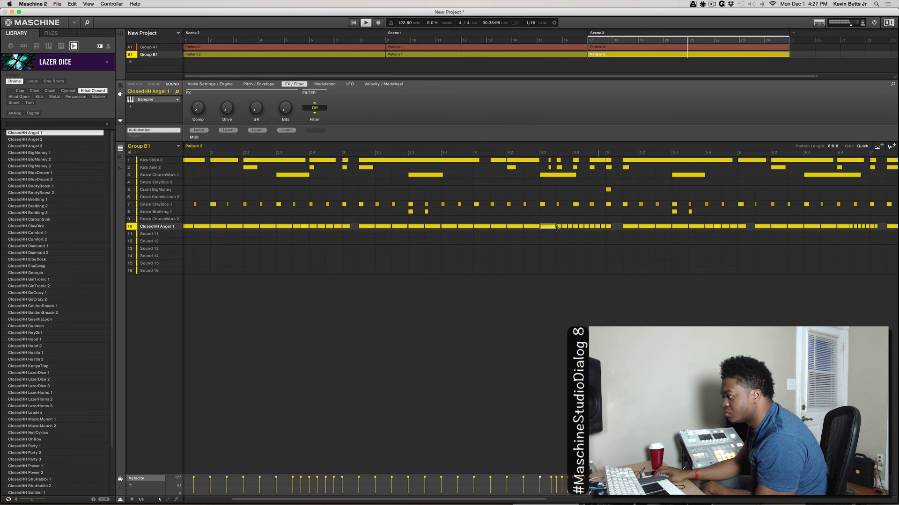
drag(560, 216, 565, 238)
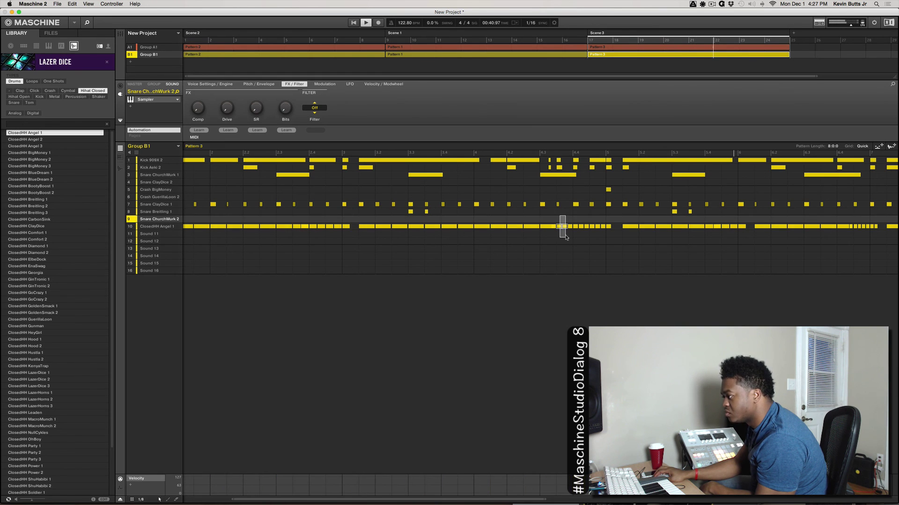
key(Delete)
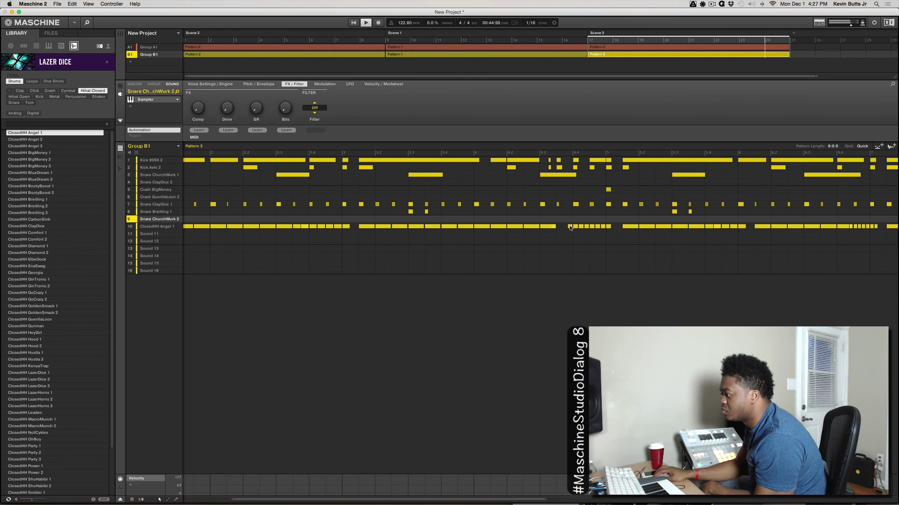
- Clear the leftover short ClosedHH Angel 1 notes around the gap before 4.4 and fill it with one longer note
click(570, 227)
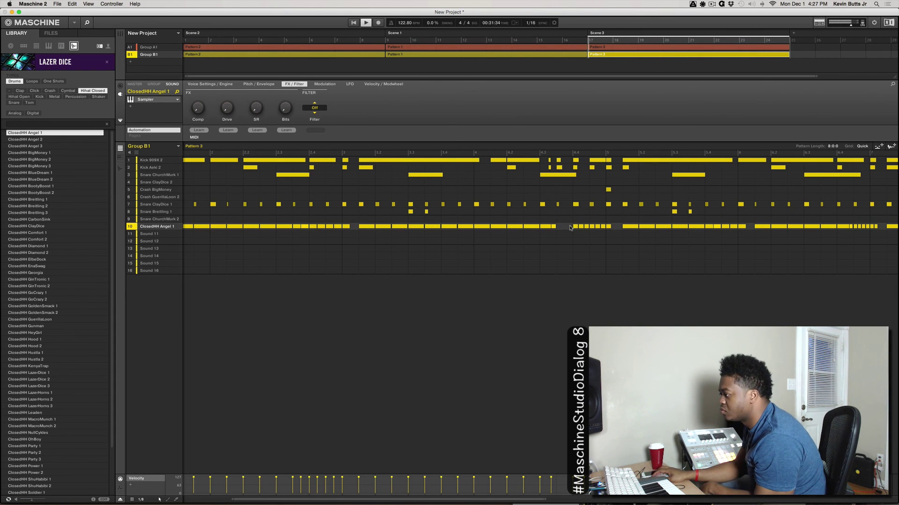
double_click(570, 226)
double_click(553, 228)
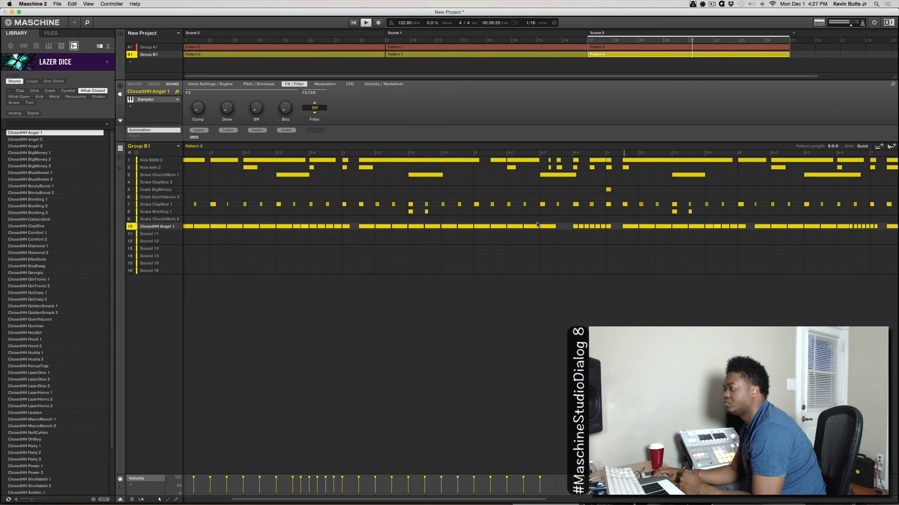
mouse_move(545, 227)
mouse_down()
mouse_move(562, 229)
mouse_move(552, 228)
mouse_up()
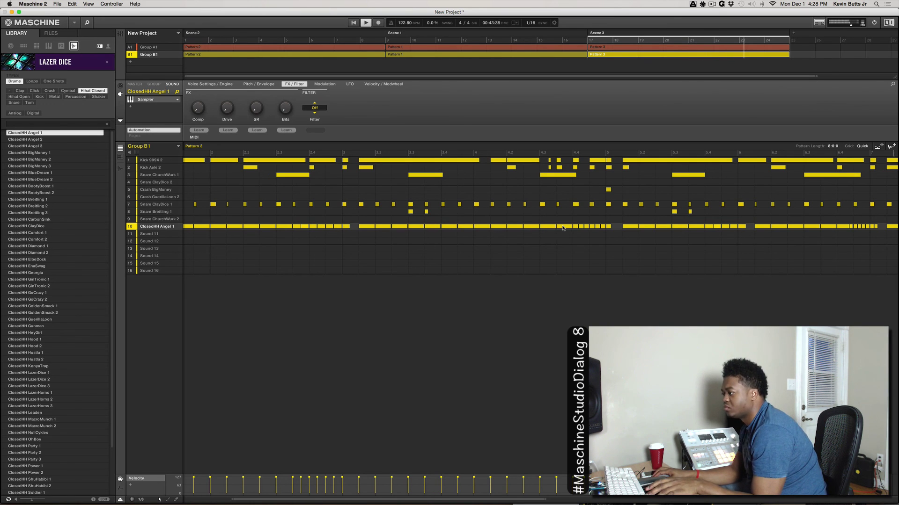
- Replace the first short ClosedHH Angel 1 roll notes right after 6.4 with a single longer note
scroll(617, 225, right, 5)
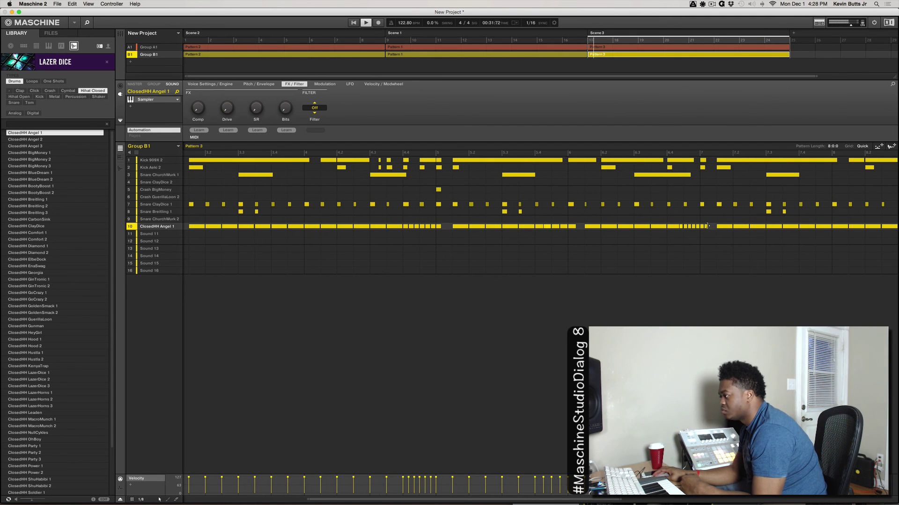
scroll(703, 226, right, 3)
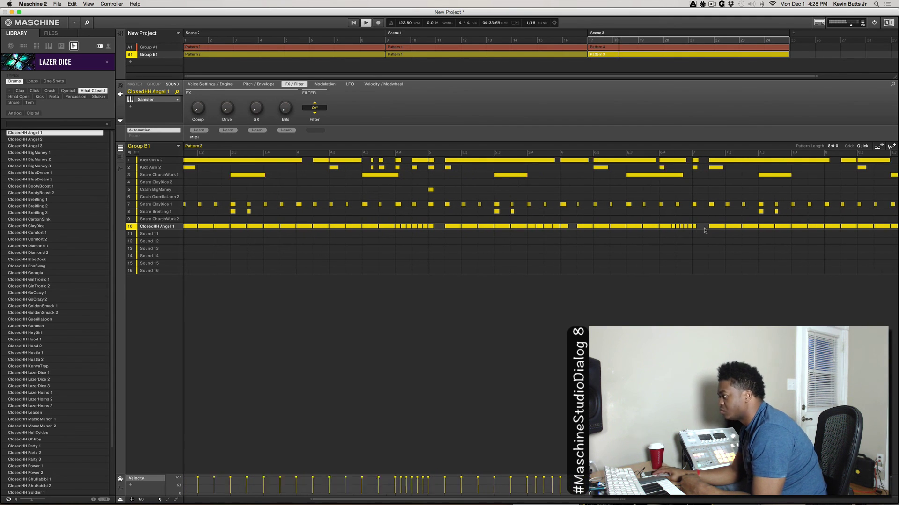
scroll(701, 230, right, 3)
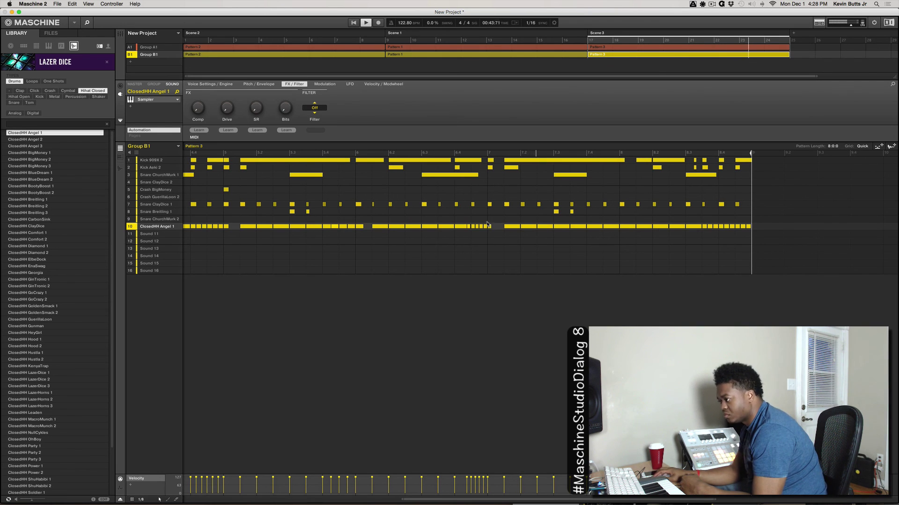
double_click(462, 226)
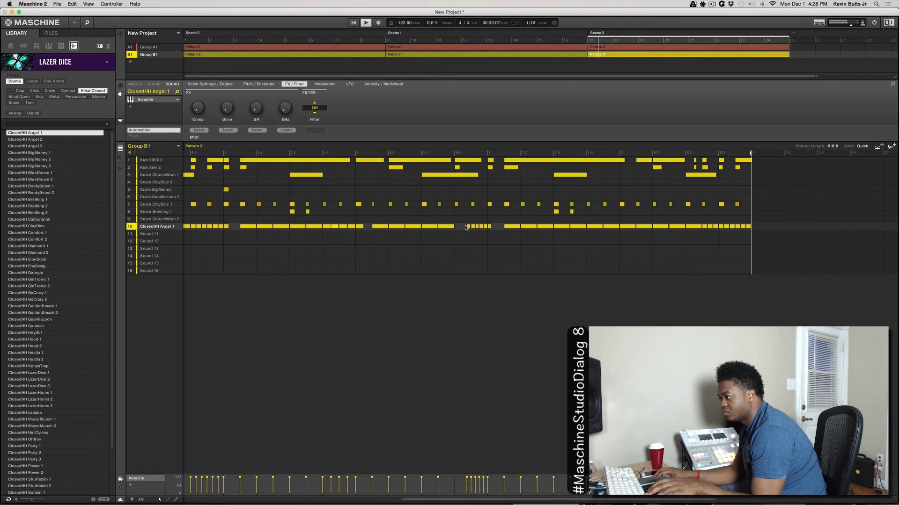
drag(470, 226, 458, 228)
double_click(463, 226)
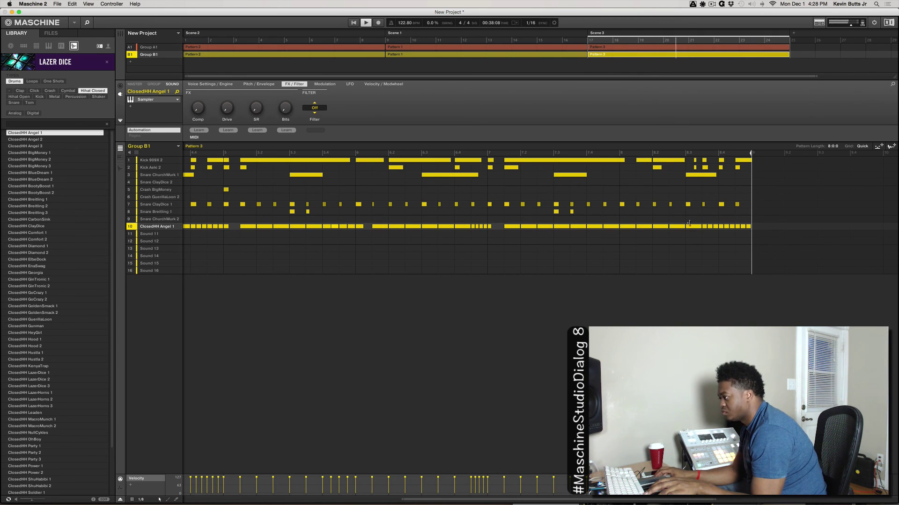
- Delete short ClosedHH Angel 1 roll notes in the second half of the beat between 8.3 and 8.4
double_click(704, 226)
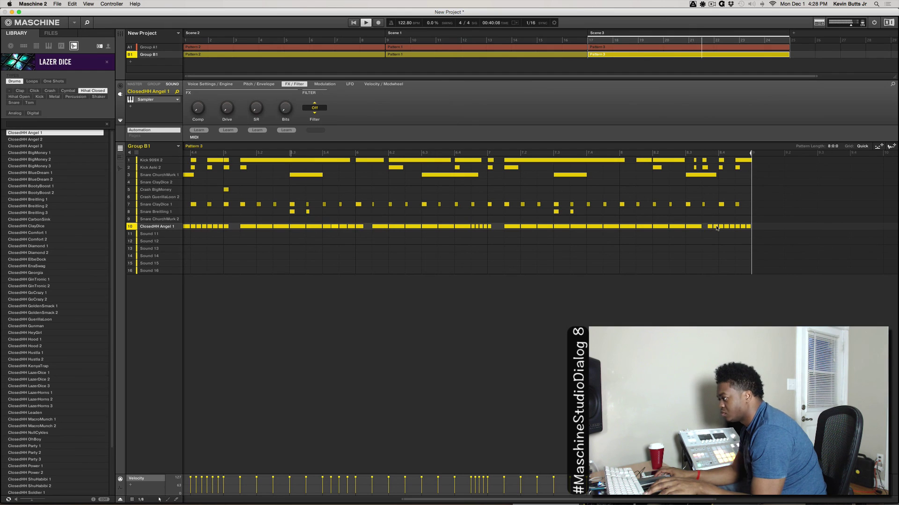
double_click(715, 226)
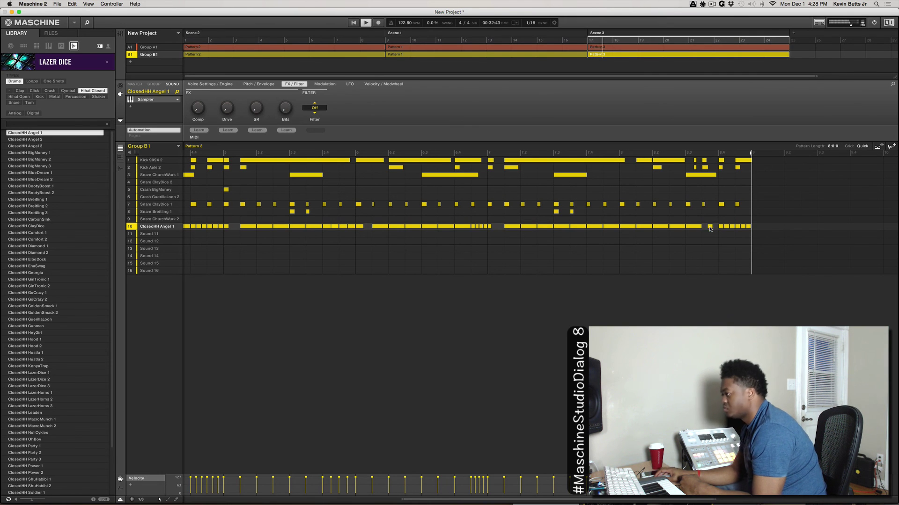
- Review the ClosedHH Angel 1 row across Group B1's Scene 3 pattern, and restart playback from the beginning of the arrangement
scroll(710, 228, left, 10)
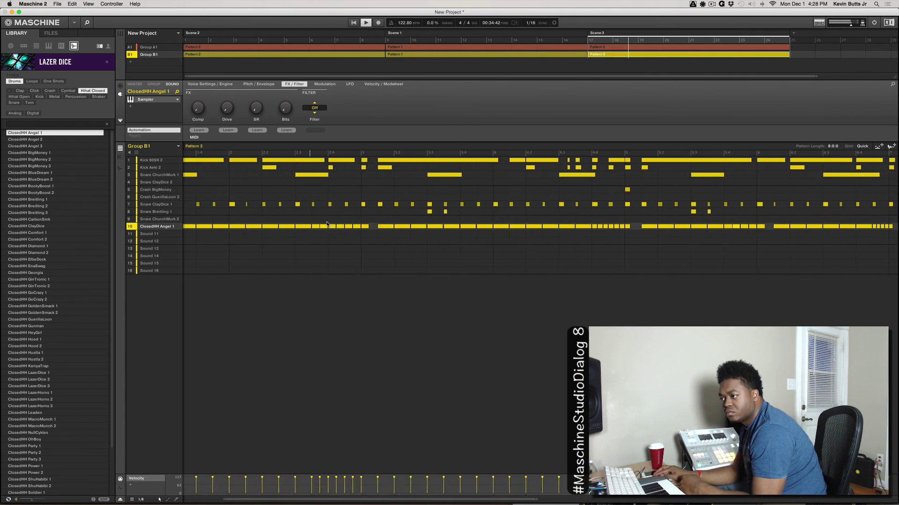
scroll(326, 225, left, 3)
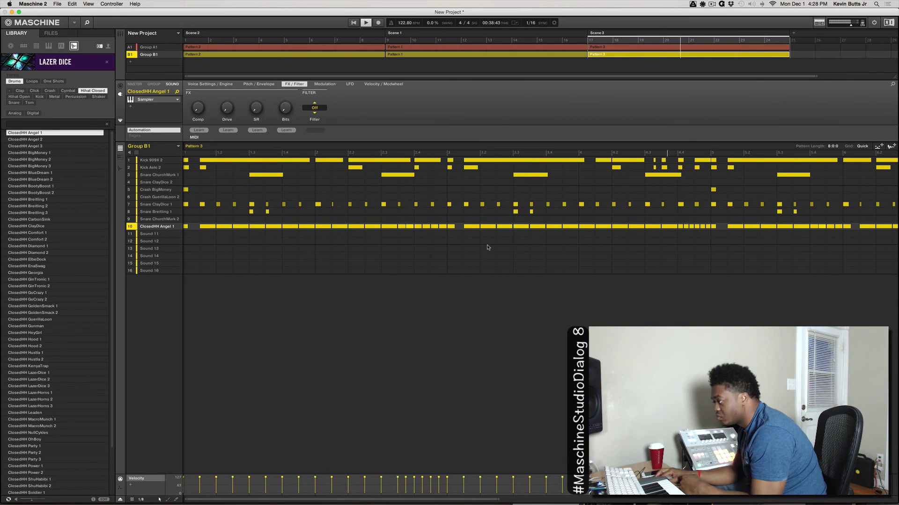
scroll(486, 247, right, 4)
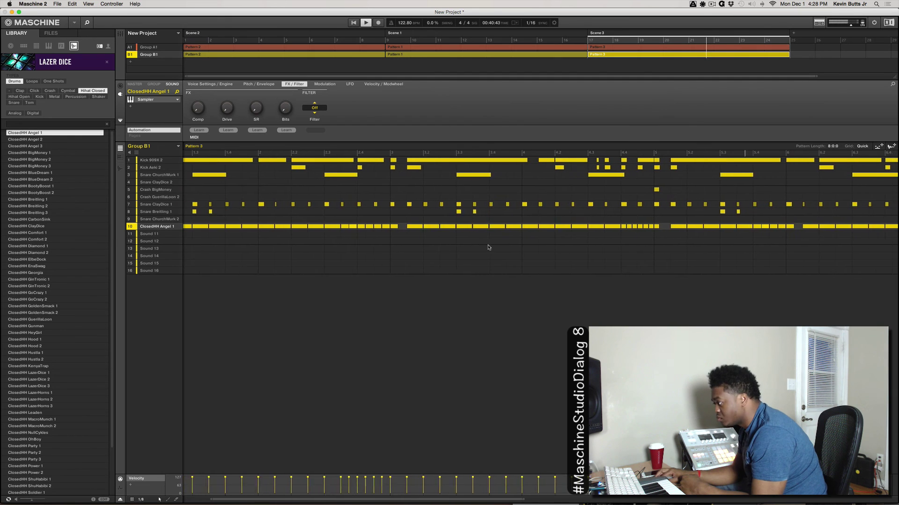
scroll(485, 247, right, 3)
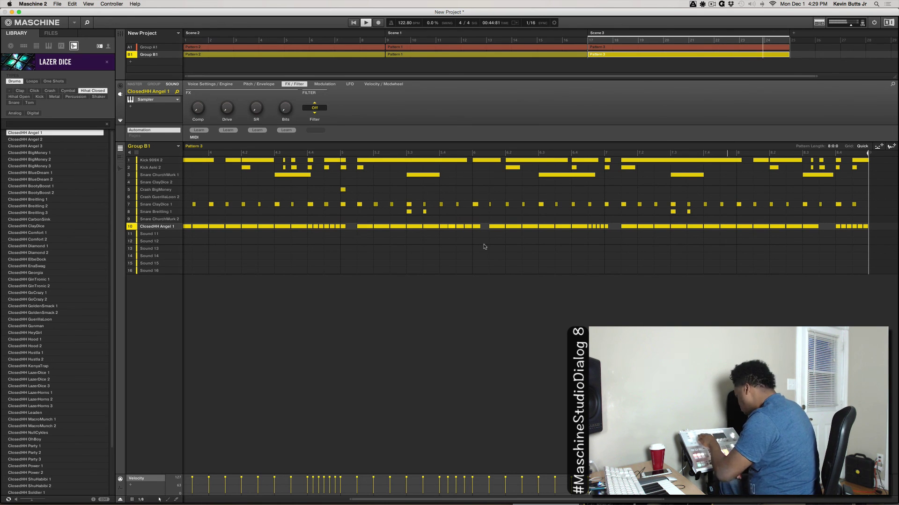
key(space)
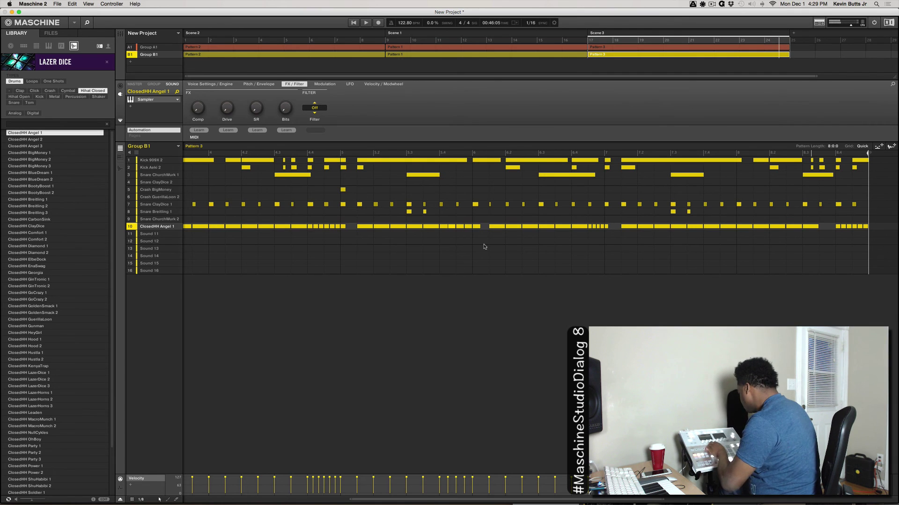
key(space)
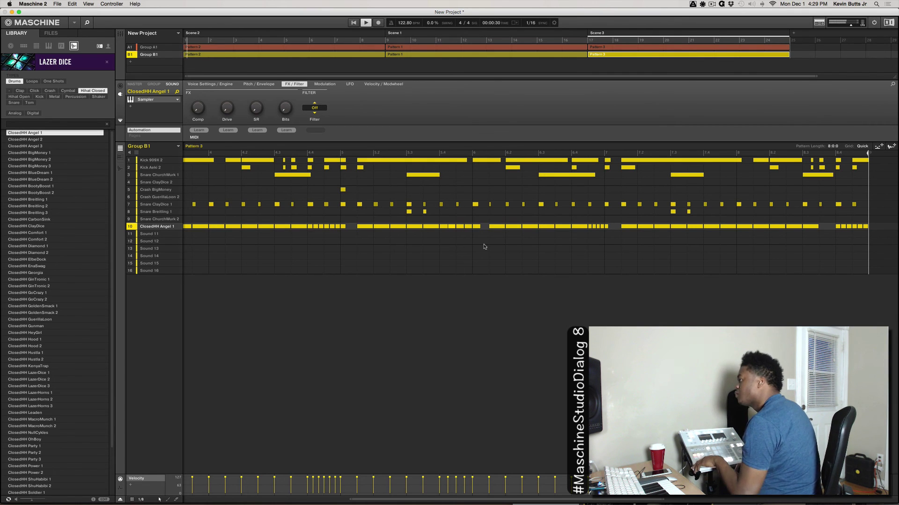